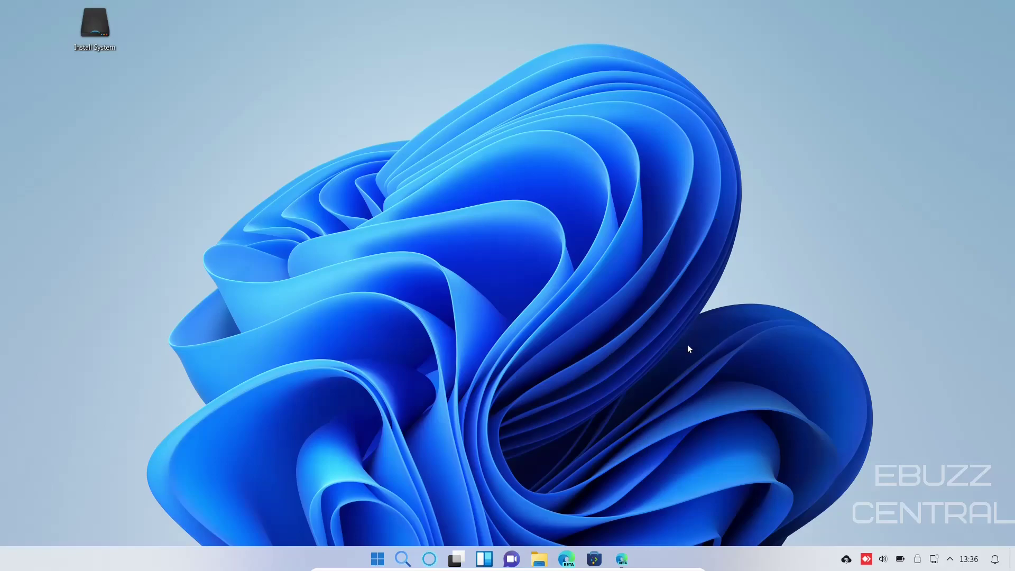
Bring Edge to the front and scroll down the windowsfx.org page.
click(622, 559)
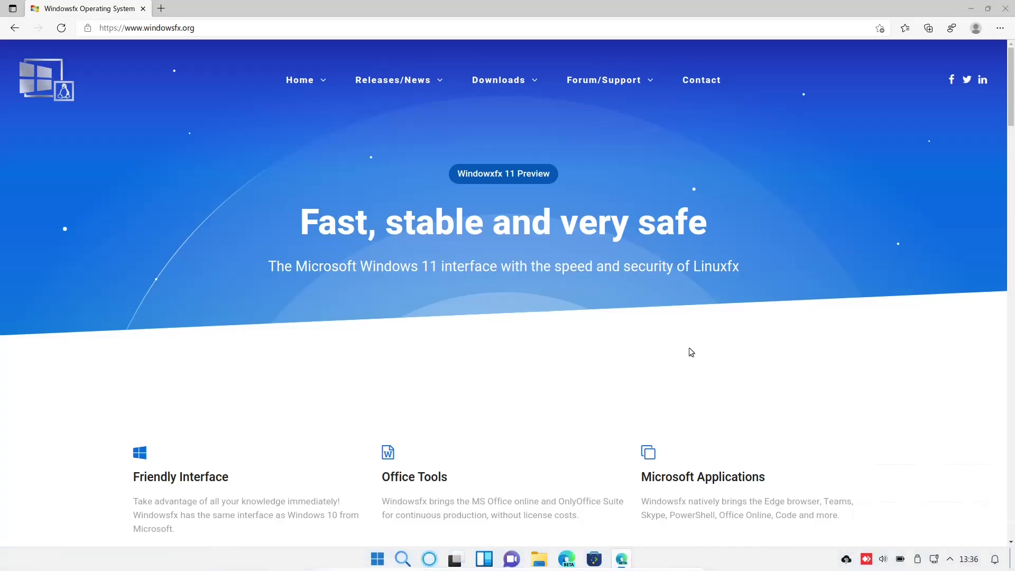
scroll(690, 349, down, 2)
scroll(690, 351, down, 1)
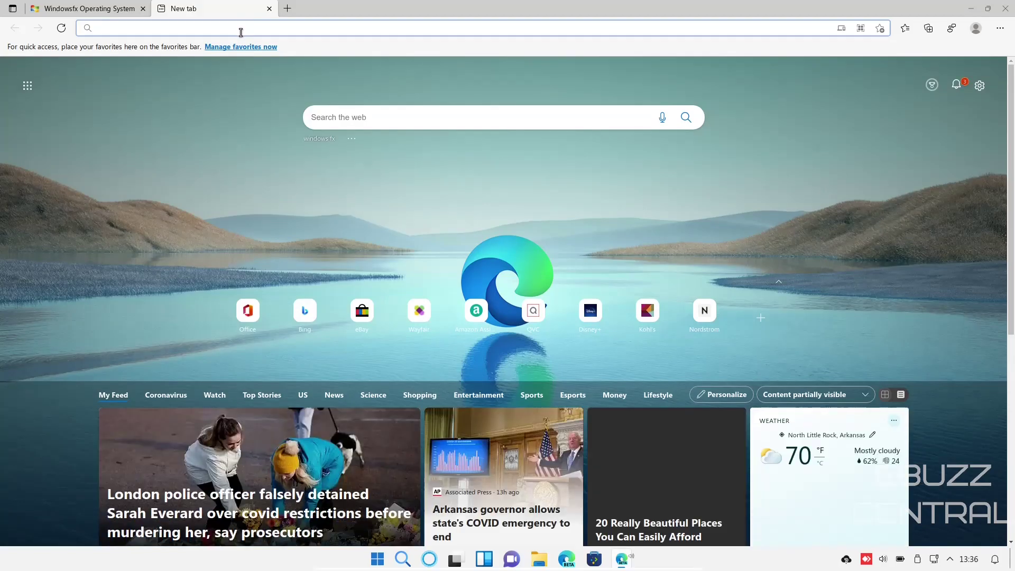
Enter 'clipgra' in the new tab's address bar to search for ClipGrab.
text(clipgra)
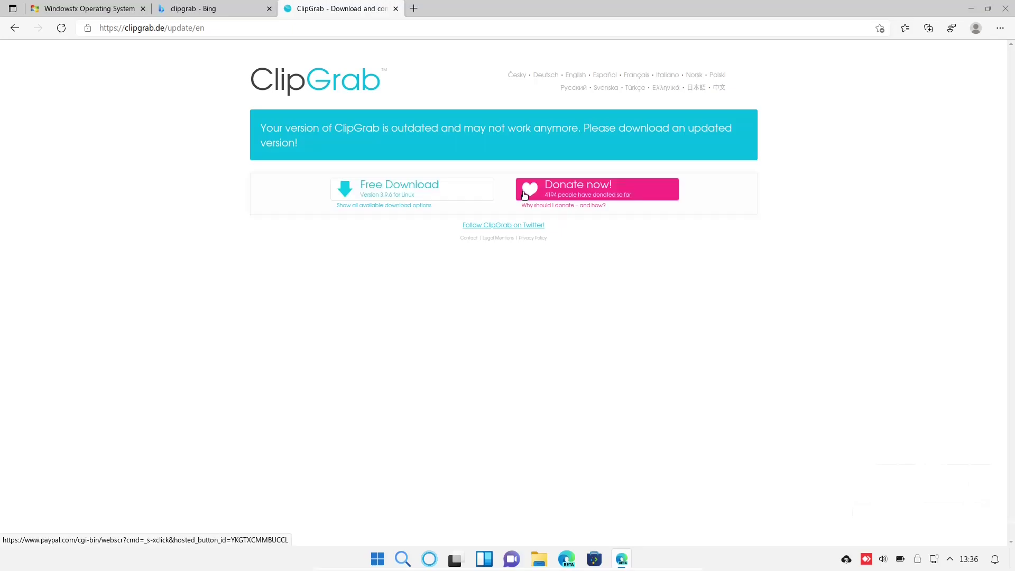
Search for 'clipgrab windows 10' from the address bar.
click(226, 25)
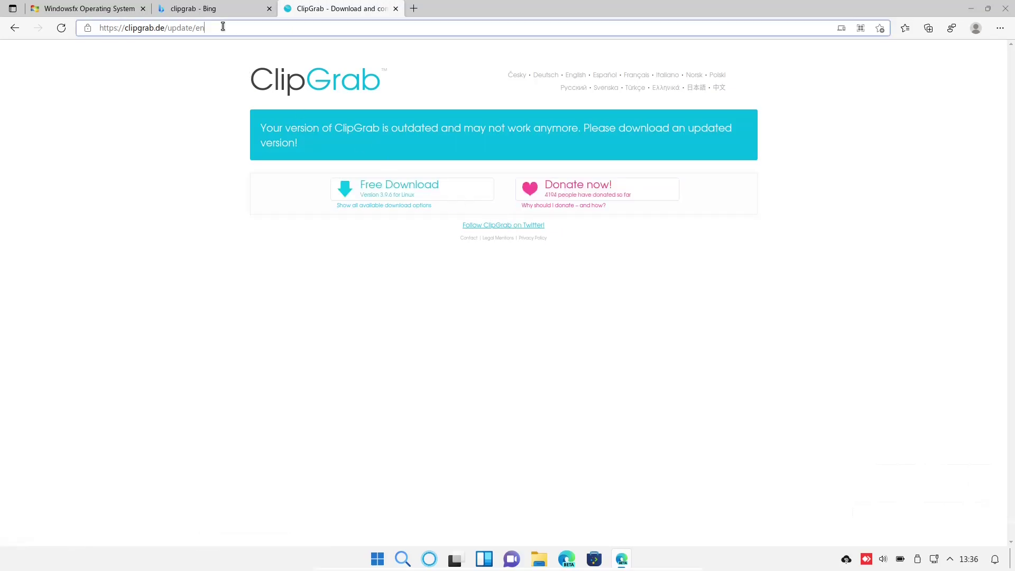
text(cl)
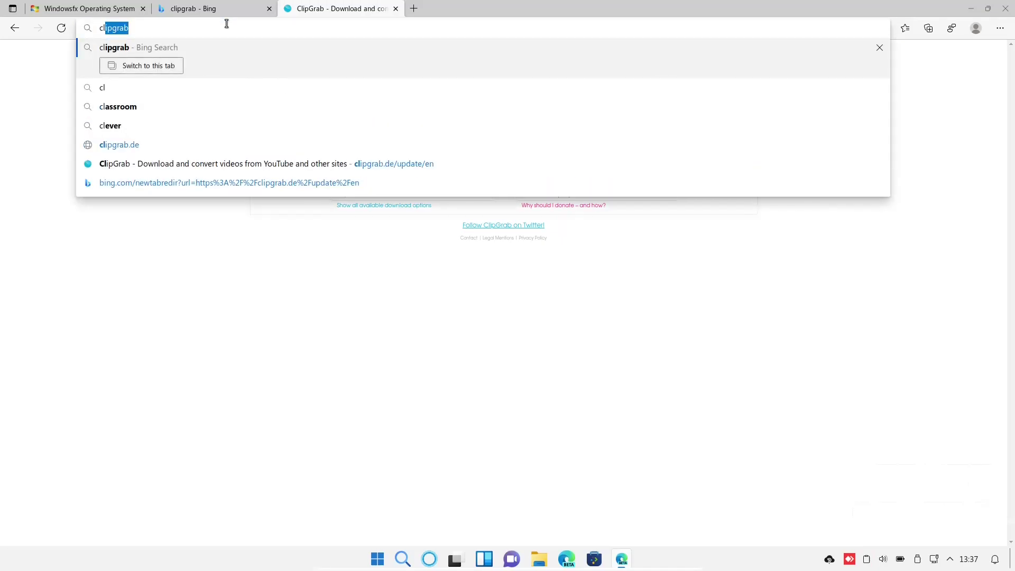
text(ipgrab wi)
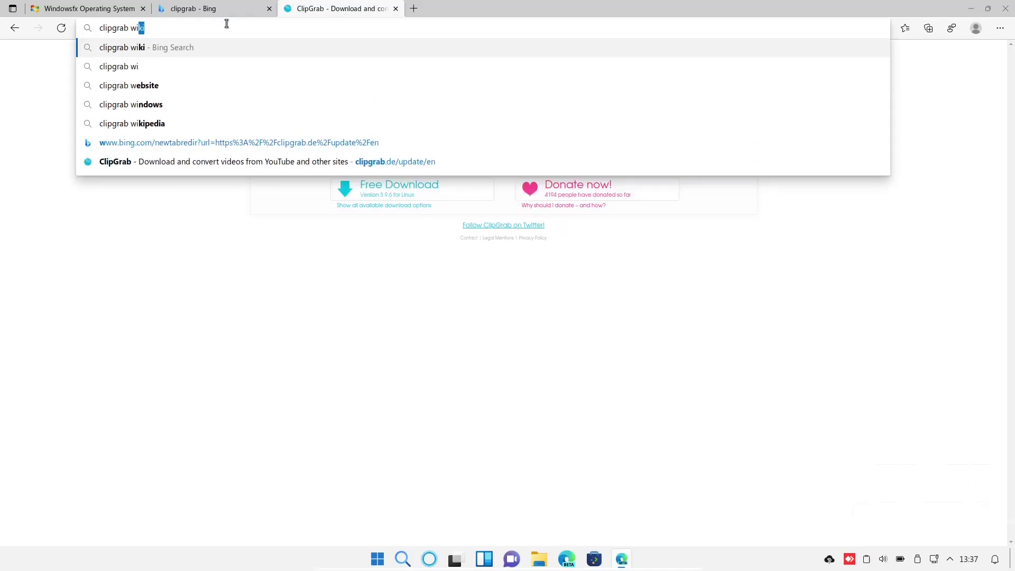
text(ndows 10)
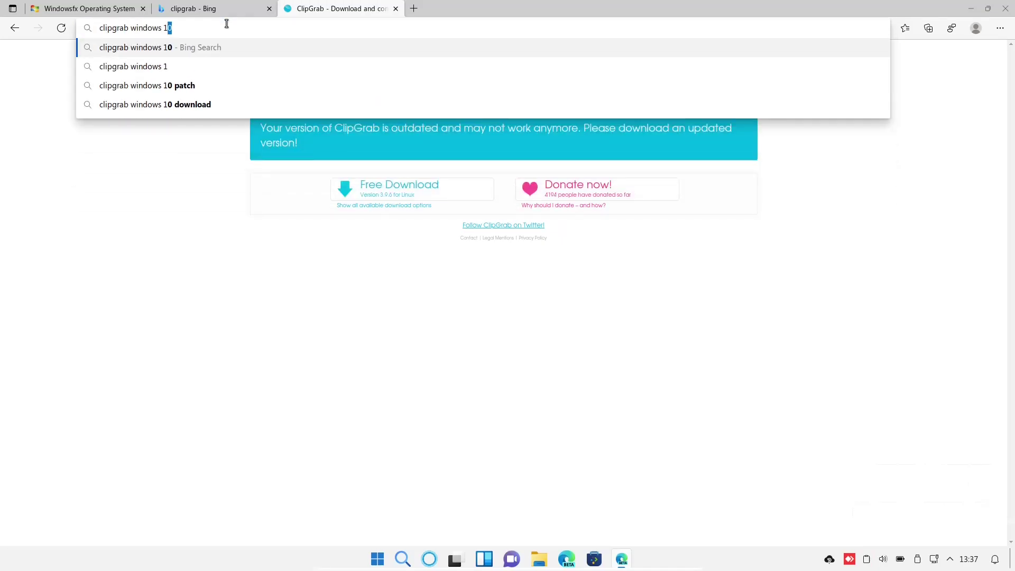
key(Return)
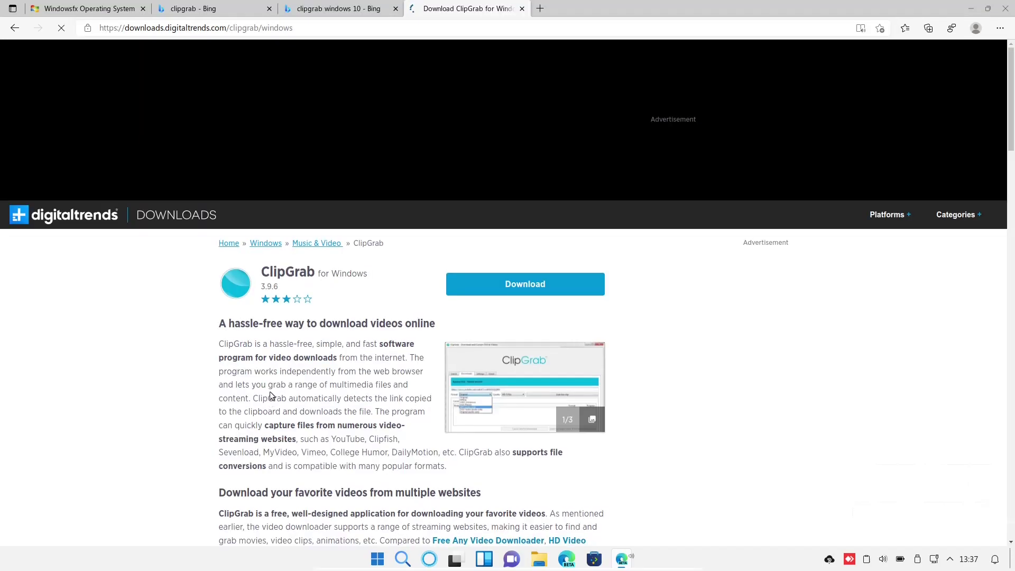
Start the ClipGrab for Windows download on Digital Trends, declining the WinZip offer.
scroll(370, 360, down, 1)
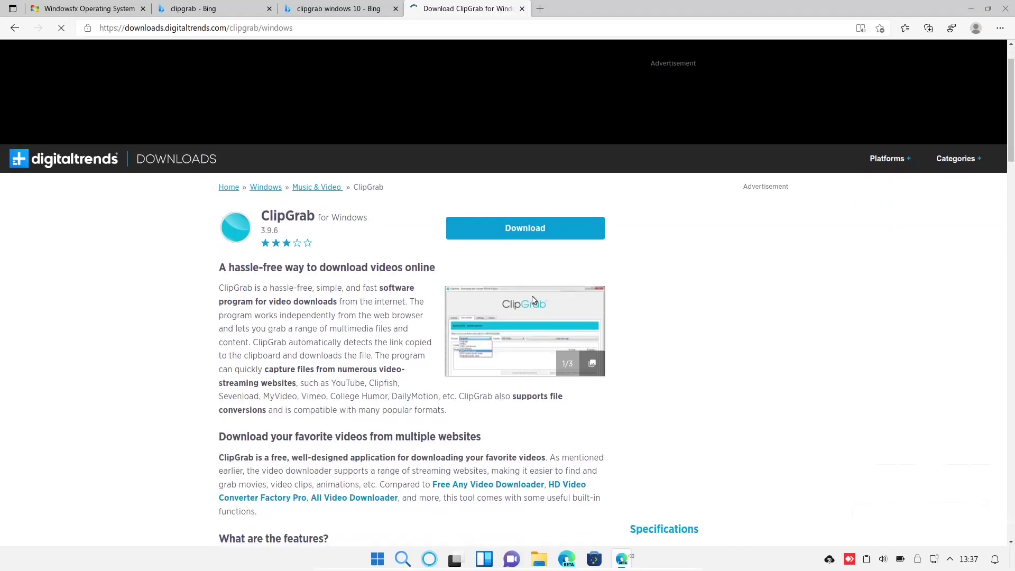
click(518, 222)
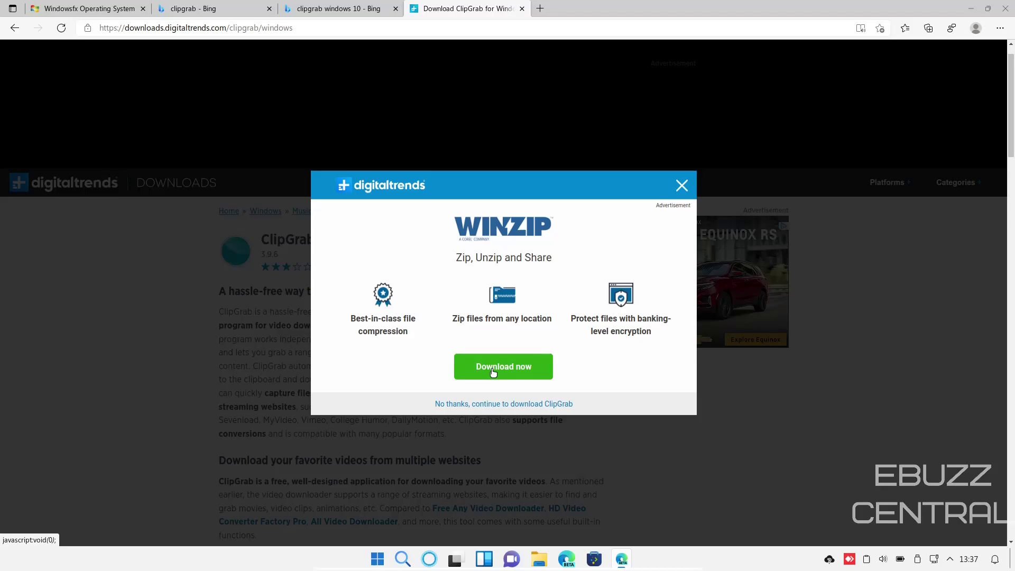
click(512, 405)
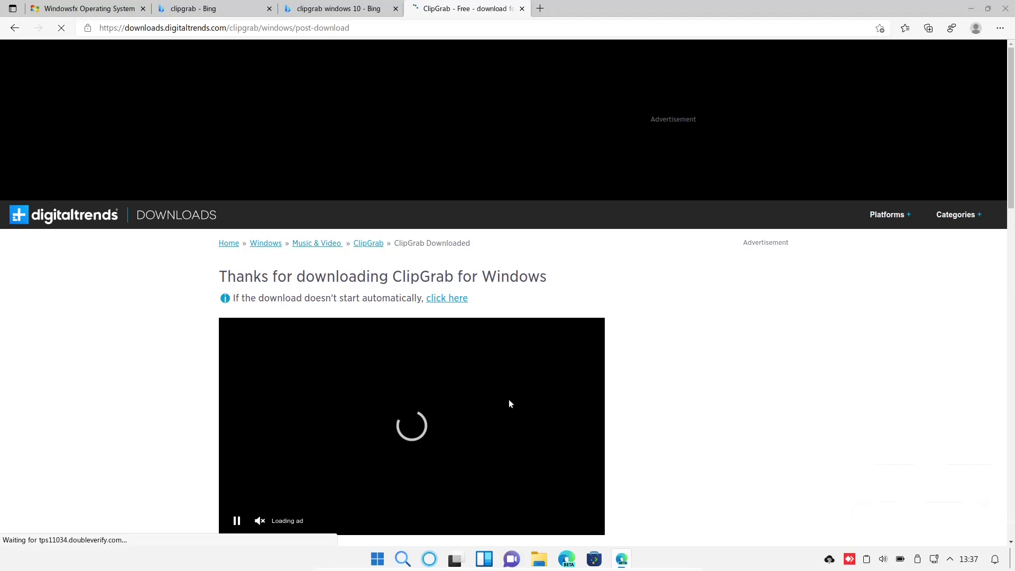
scroll(396, 431, down, 1)
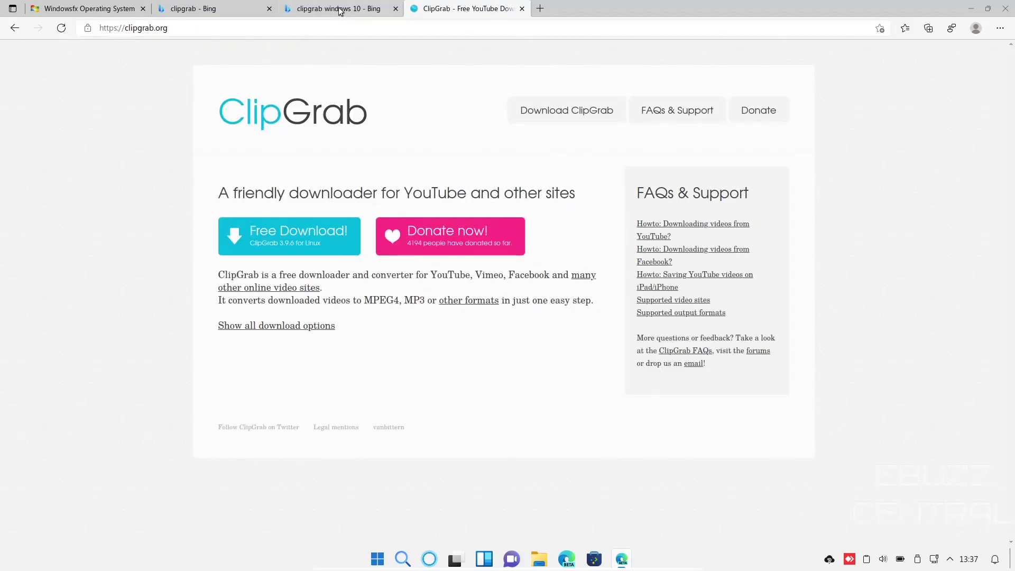
Close the extra ClipGrab tabs, search Bing for 'balena etcher' and open the Etcher download builds.
click(340, 10)
click(395, 9)
click(395, 8)
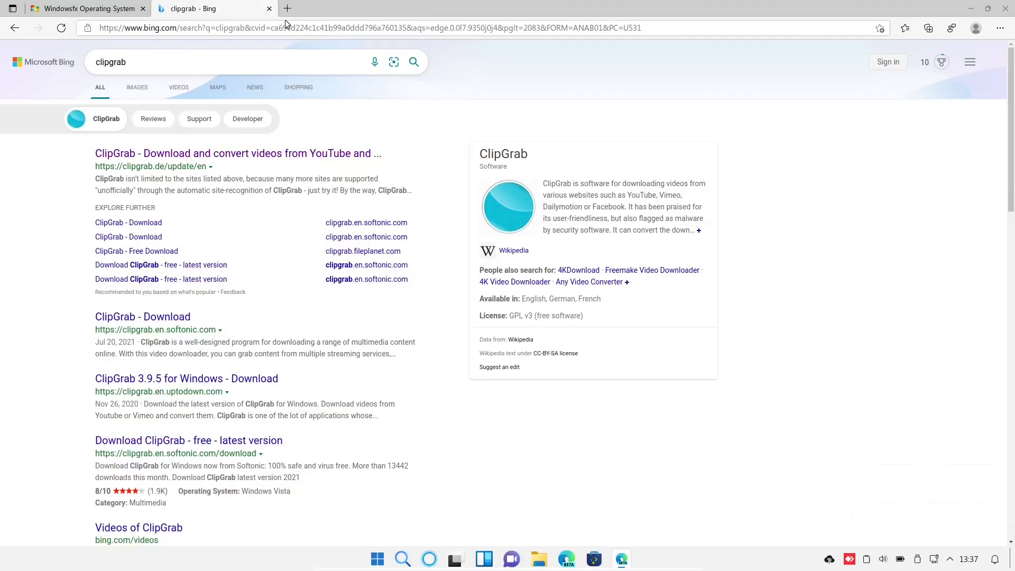
click(262, 28)
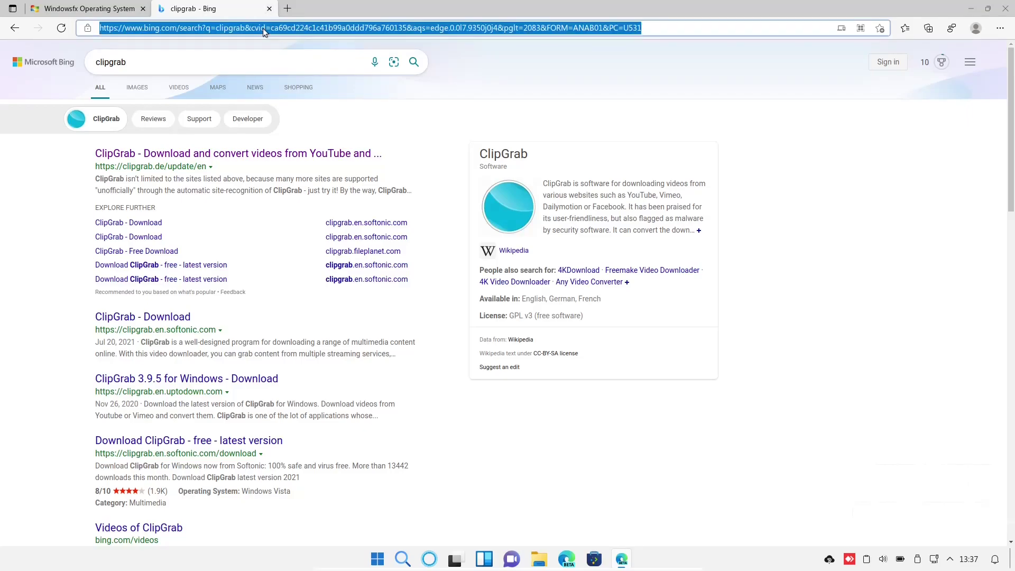
triple_click(262, 27)
text(balena etcher)
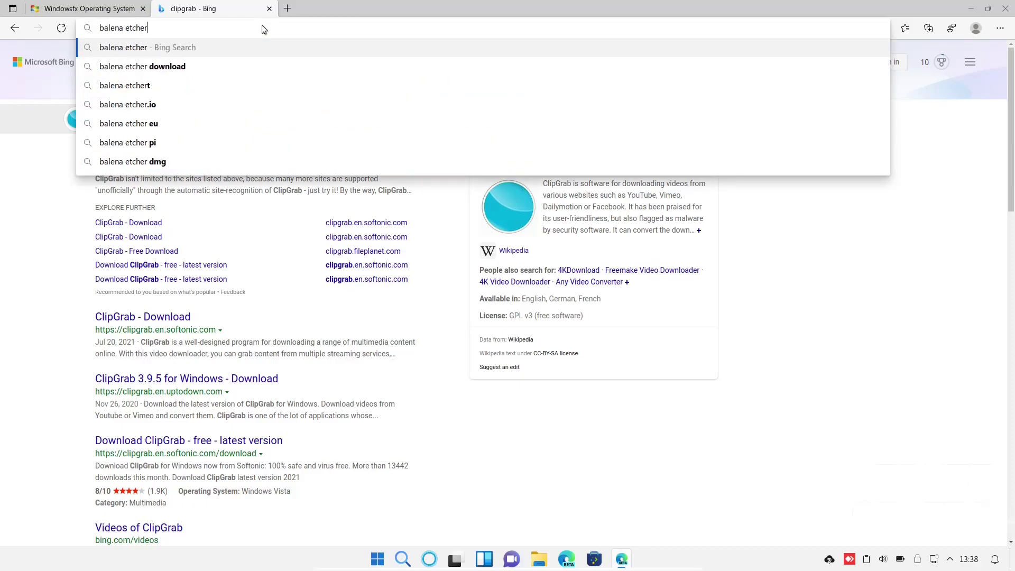
key(Return)
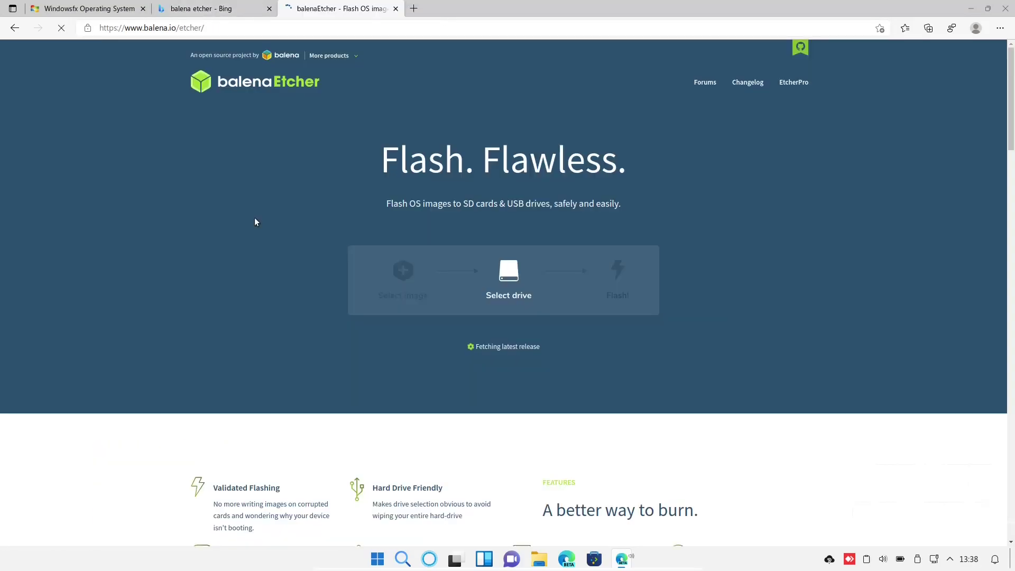
scroll(357, 251, down, 2)
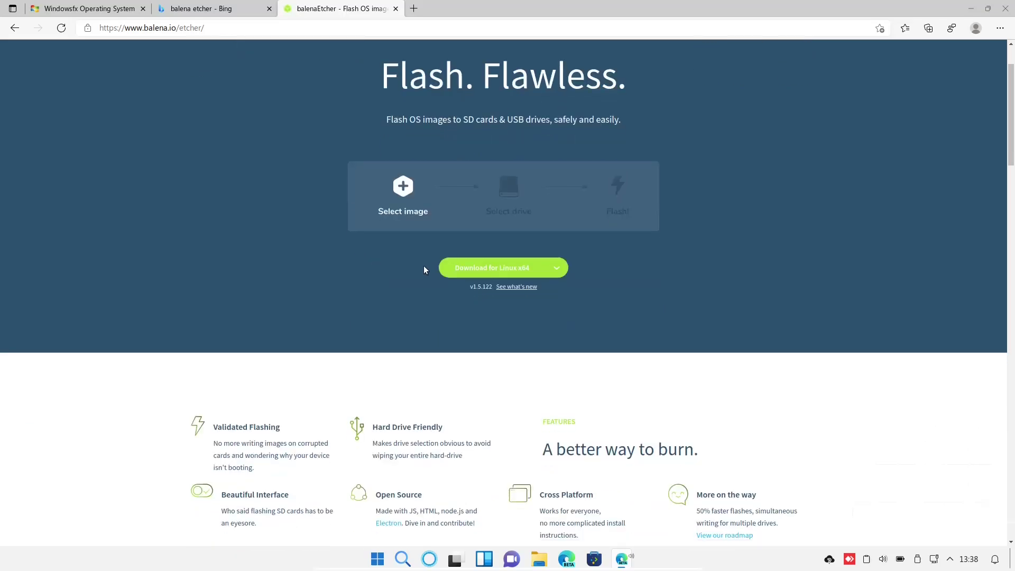
click(557, 268)
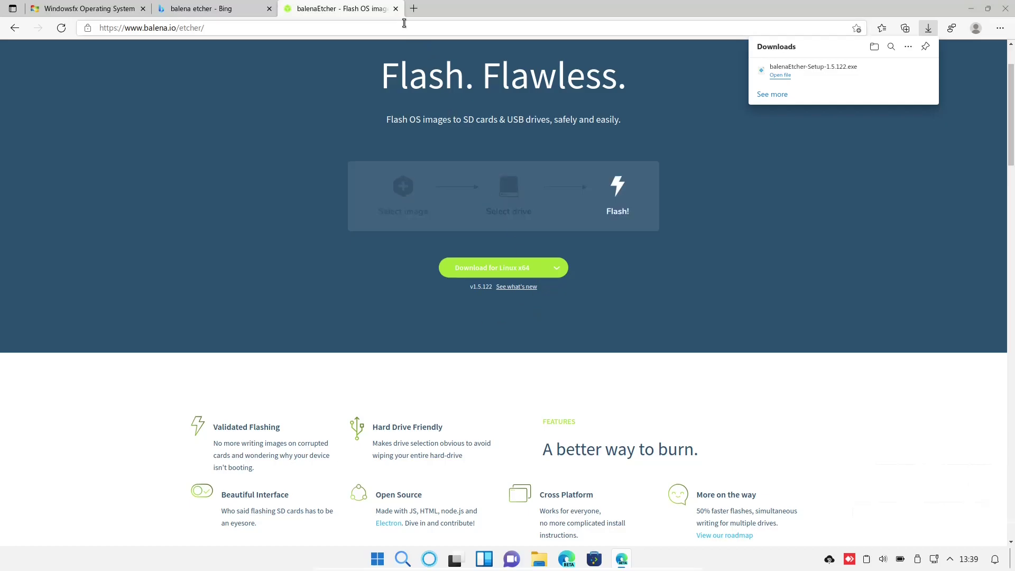
Close the balenaEtcher and Bing tabs and minimize Edge.
click(396, 9)
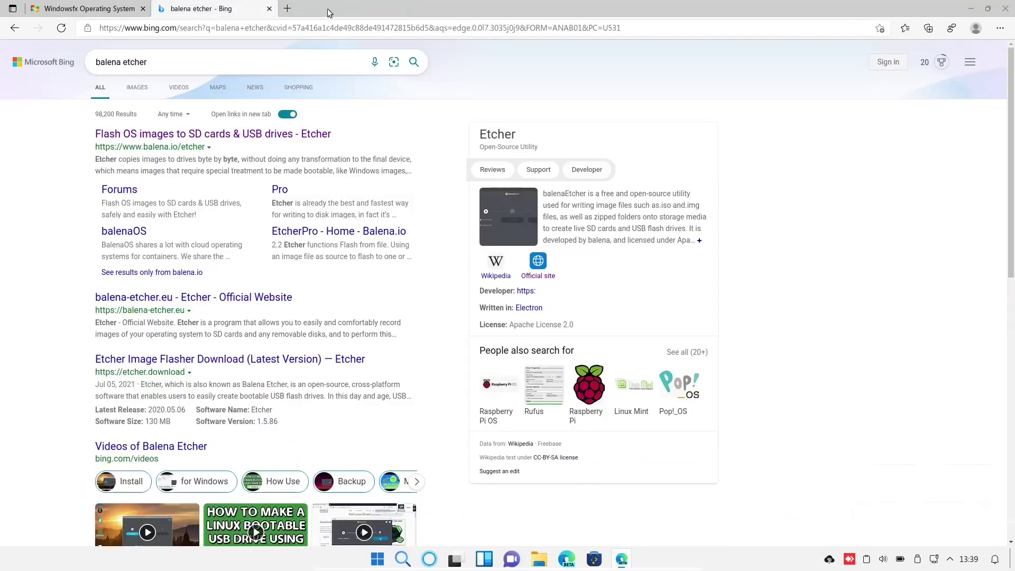
click(269, 9)
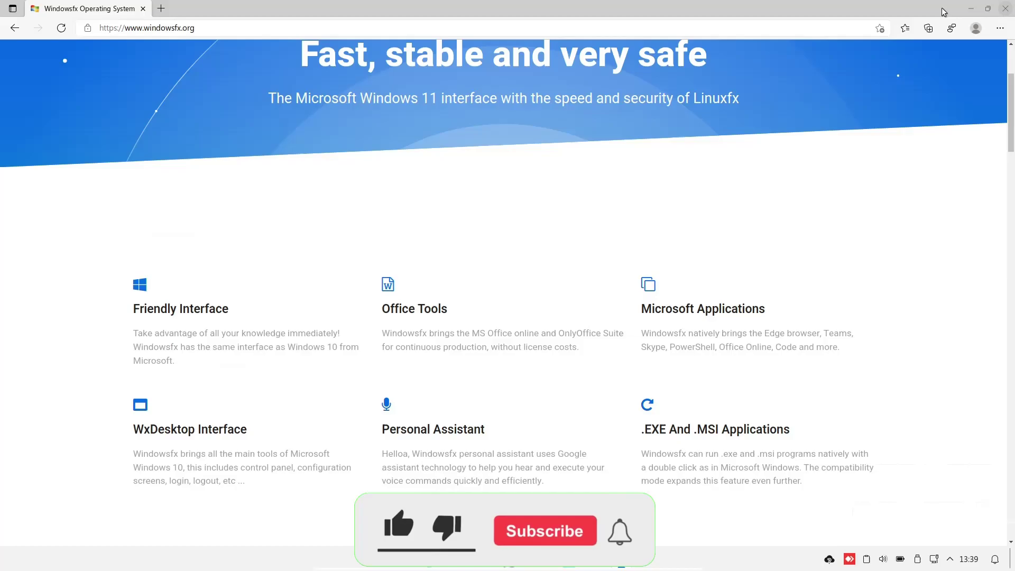
click(970, 10)
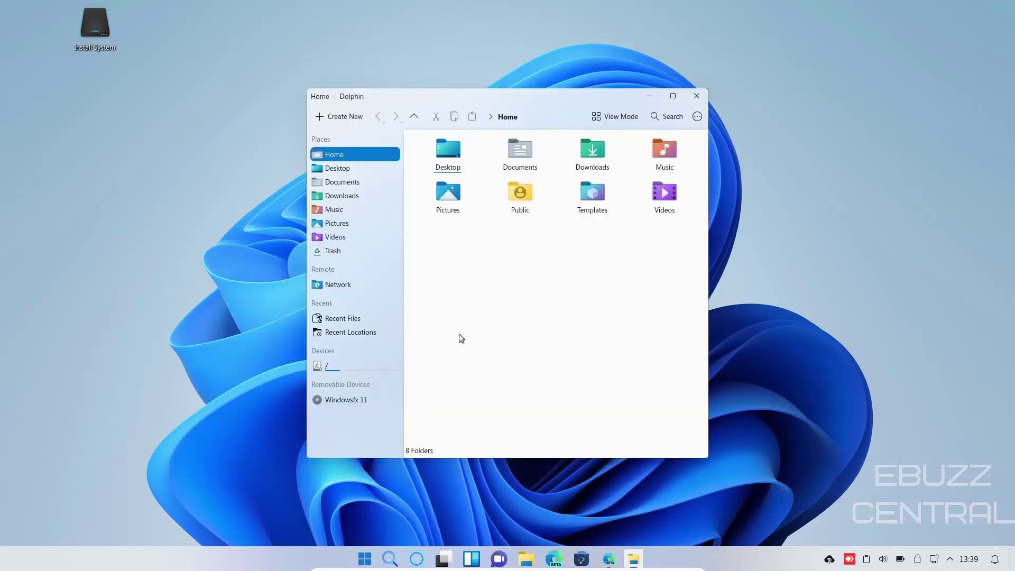
Open Downloads in Dolphin and run balenaEtcher-Setup-1.5.122.exe.
click(341, 195)
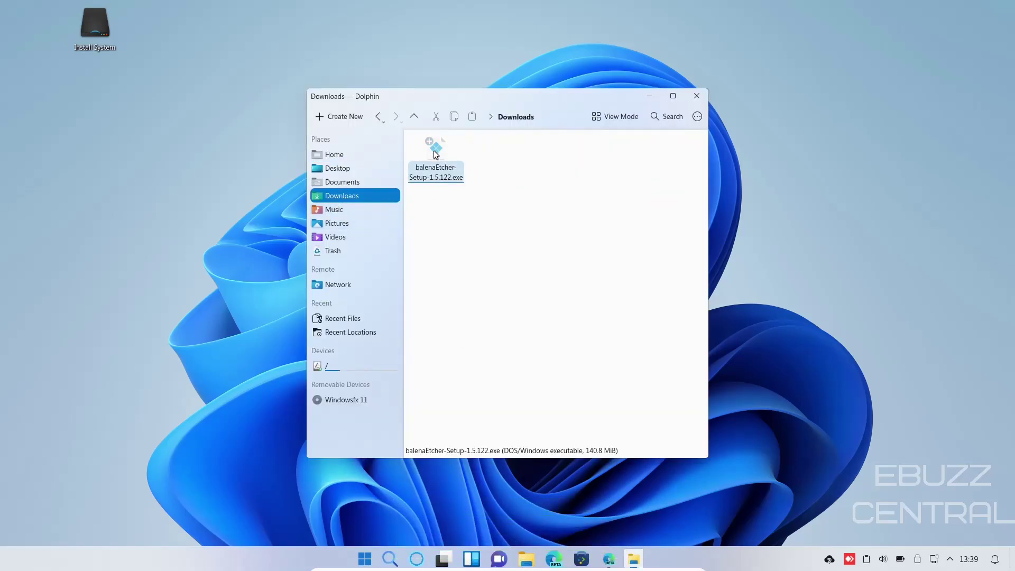
double_click(438, 152)
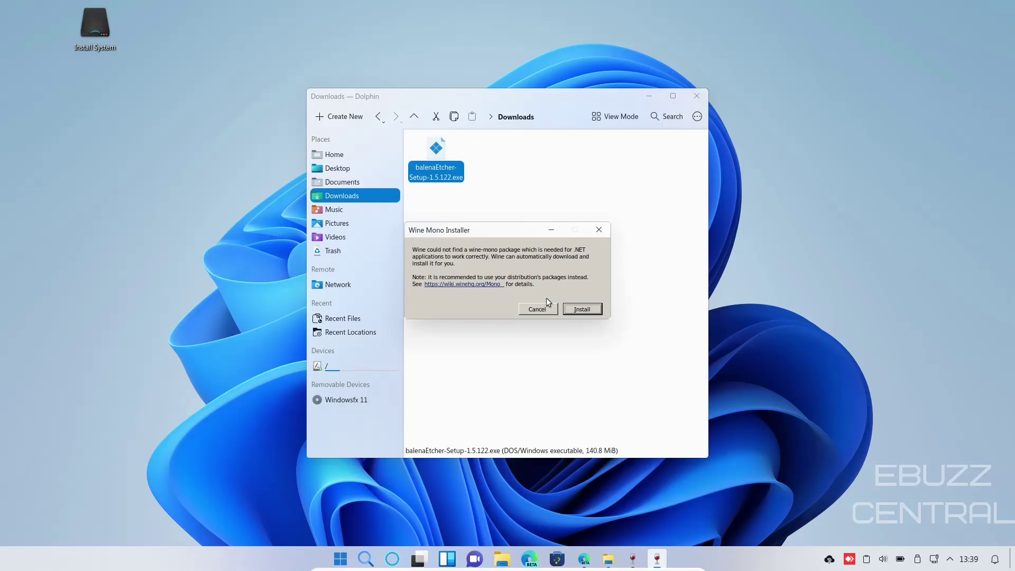
Accept Wine's Mono install, then its Gecko install.
click(582, 309)
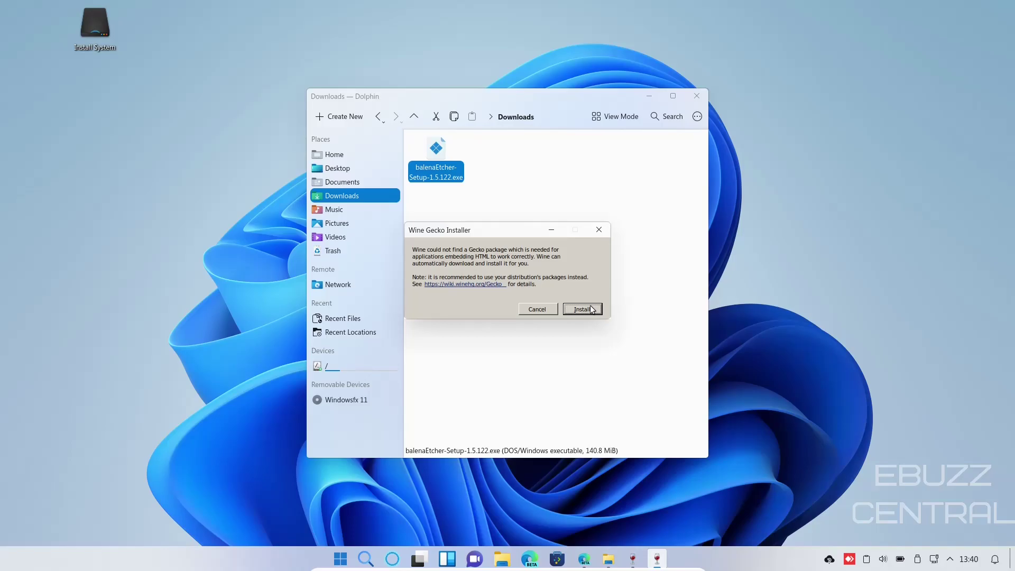
click(587, 311)
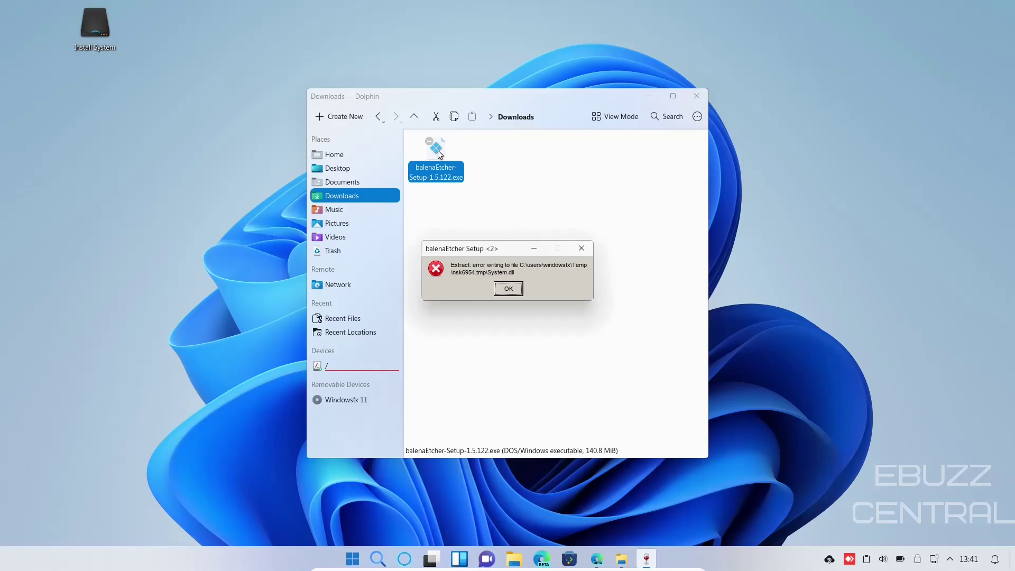
Dismiss the first System.dll extraction error and close the Low Disk Space warning.
click(508, 289)
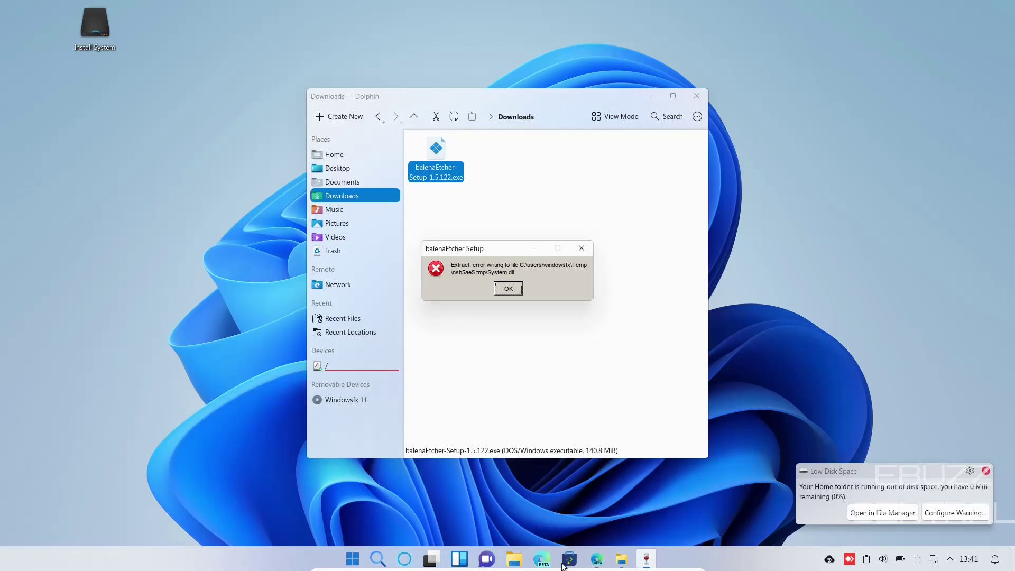
click(986, 471)
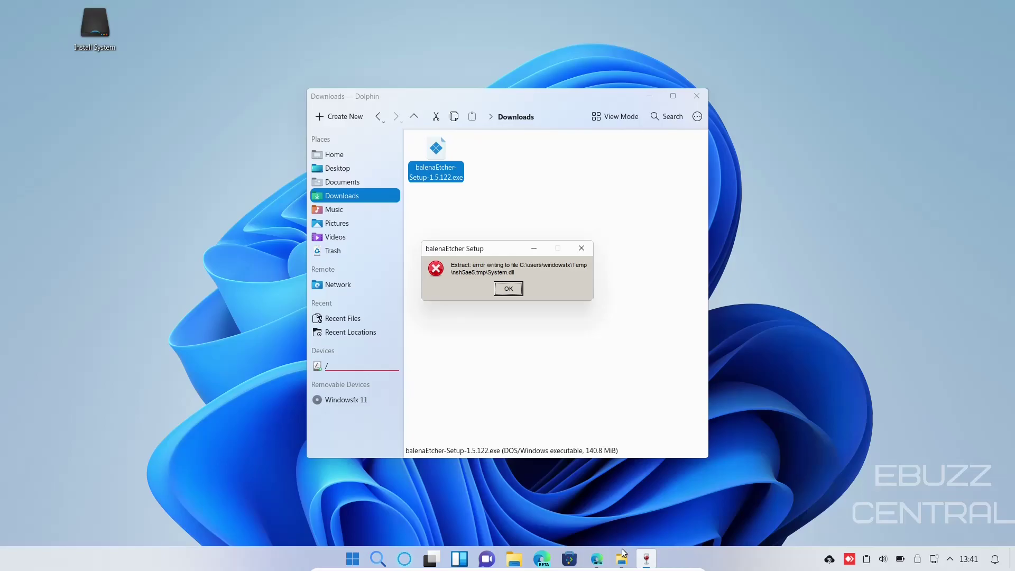
click(599, 558)
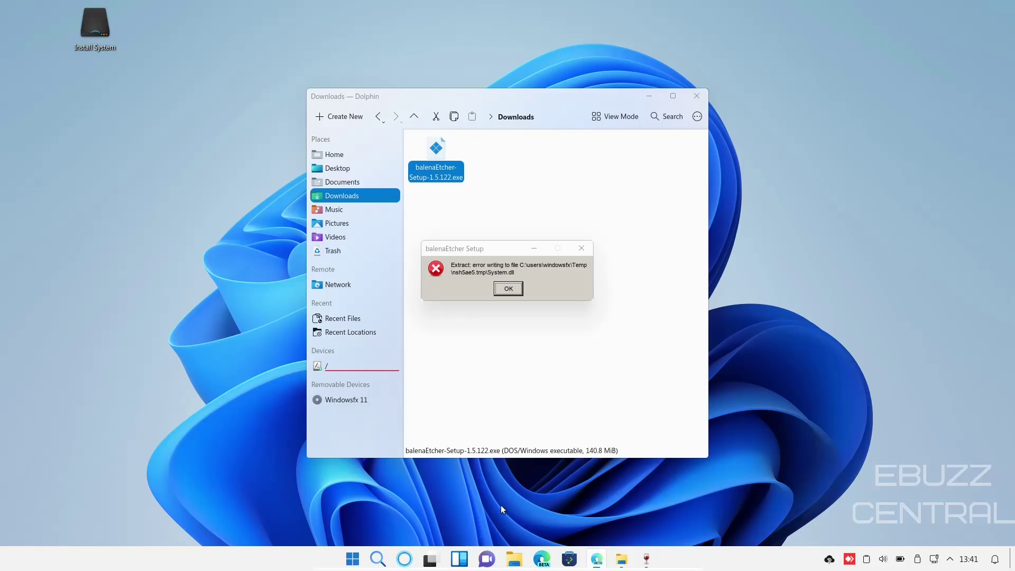
Dismiss the remaining extraction error and close the Dolphin Downloads window.
click(513, 289)
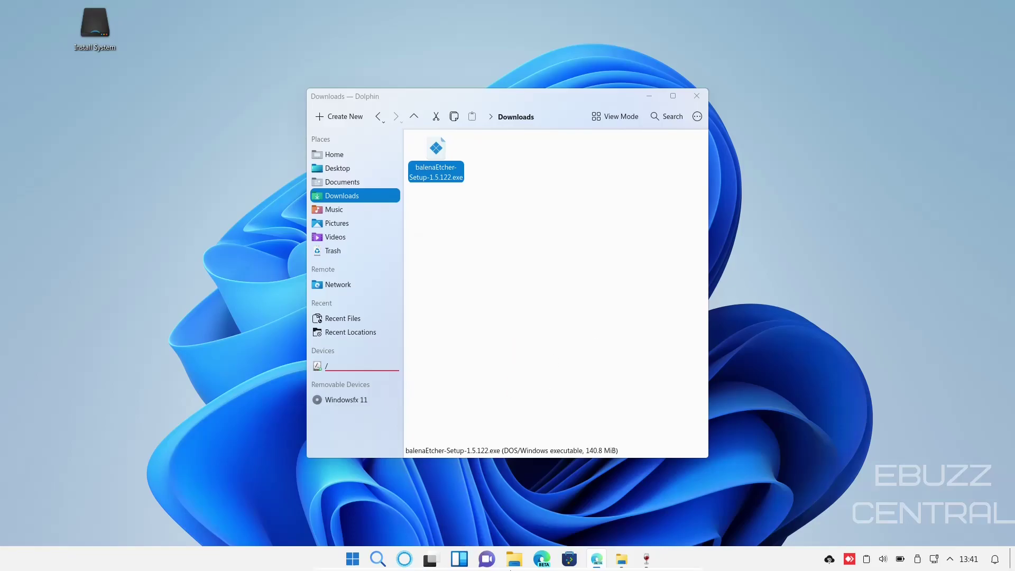
click(697, 97)
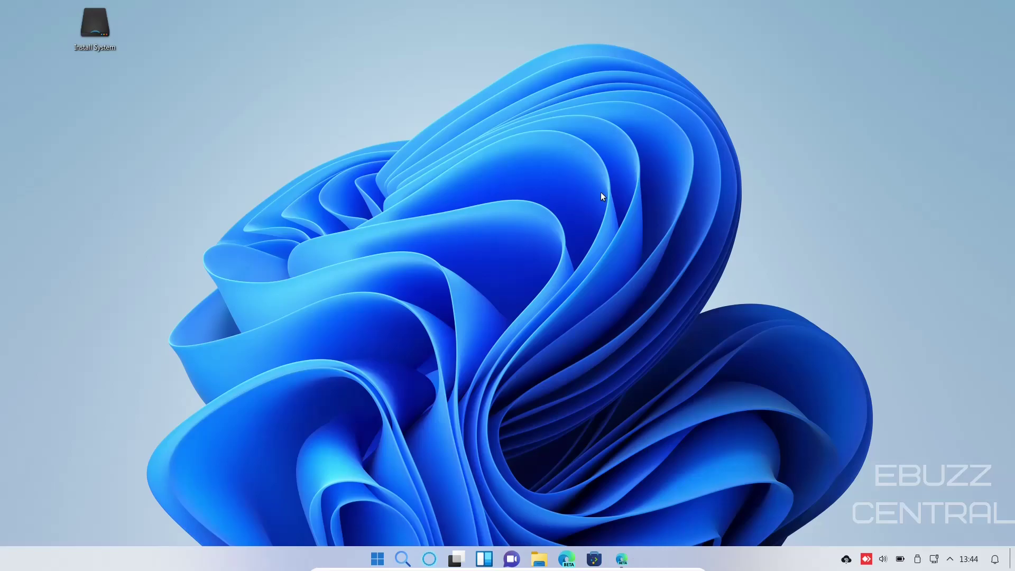
Restore Edge and scroll windowsfx.org down to the Windowsfx 10 Plasma section.
click(622, 559)
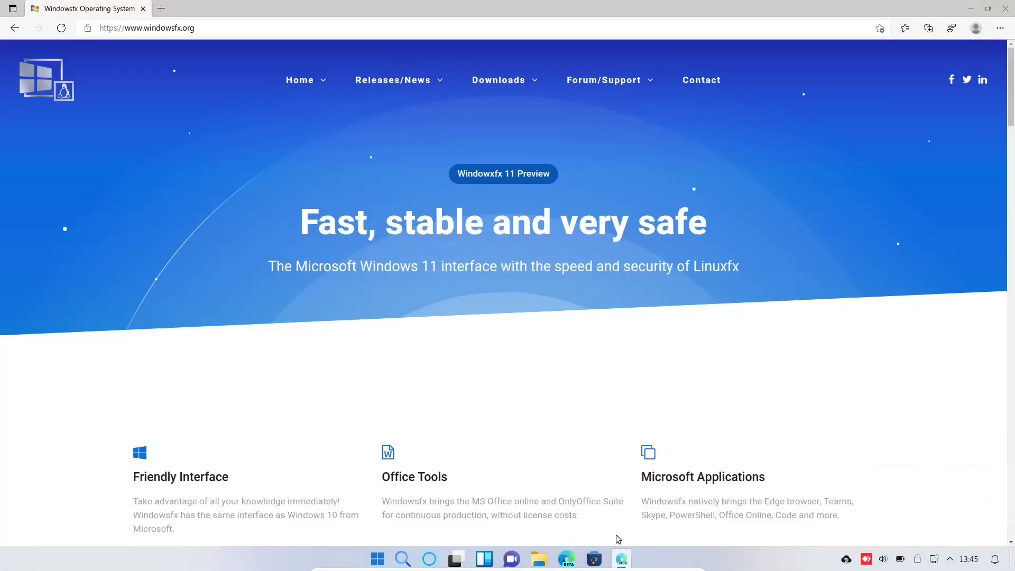
scroll(731, 344, down, 3)
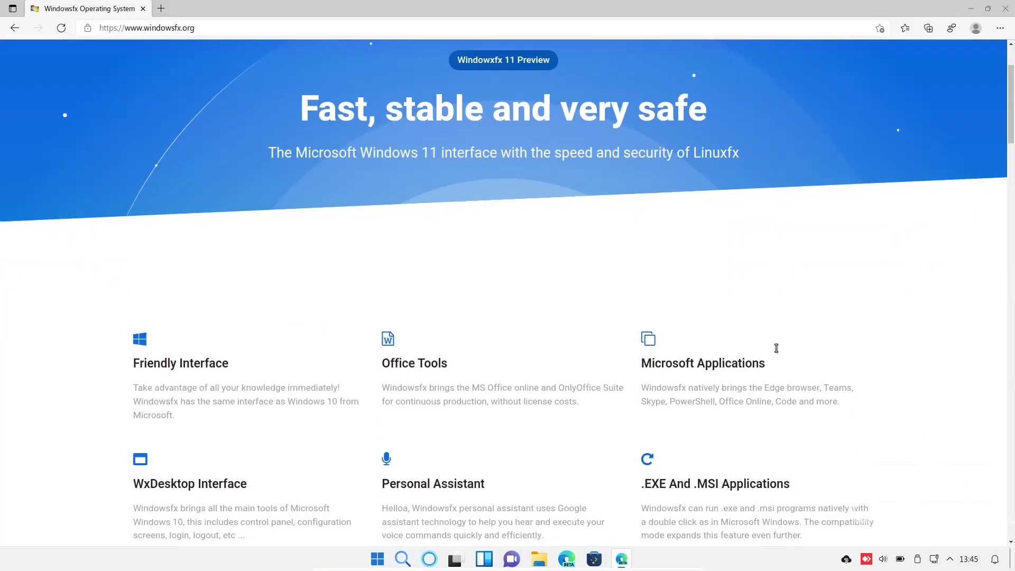
scroll(697, 402, down, 1)
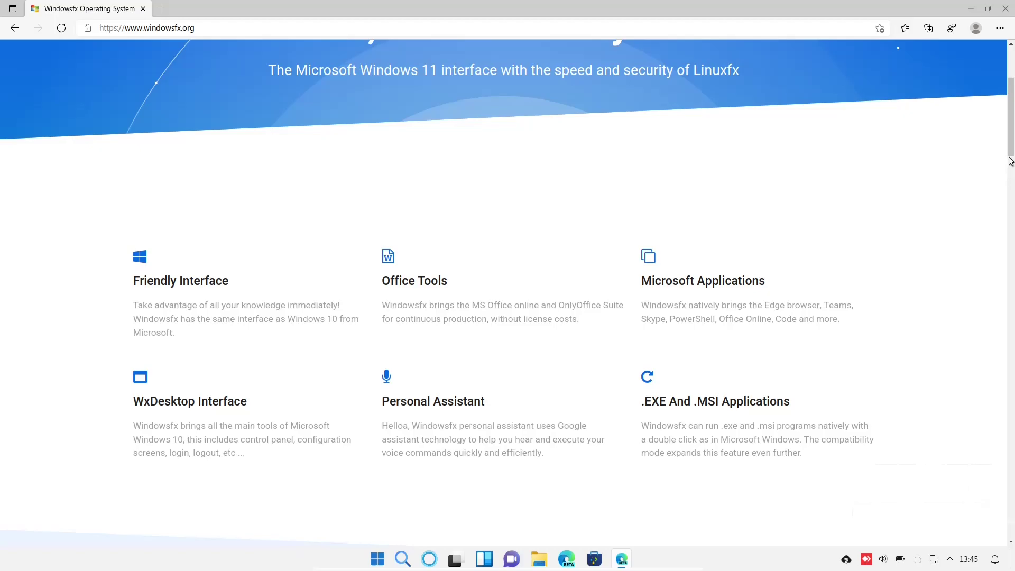
drag(1010, 161, 1011, 184)
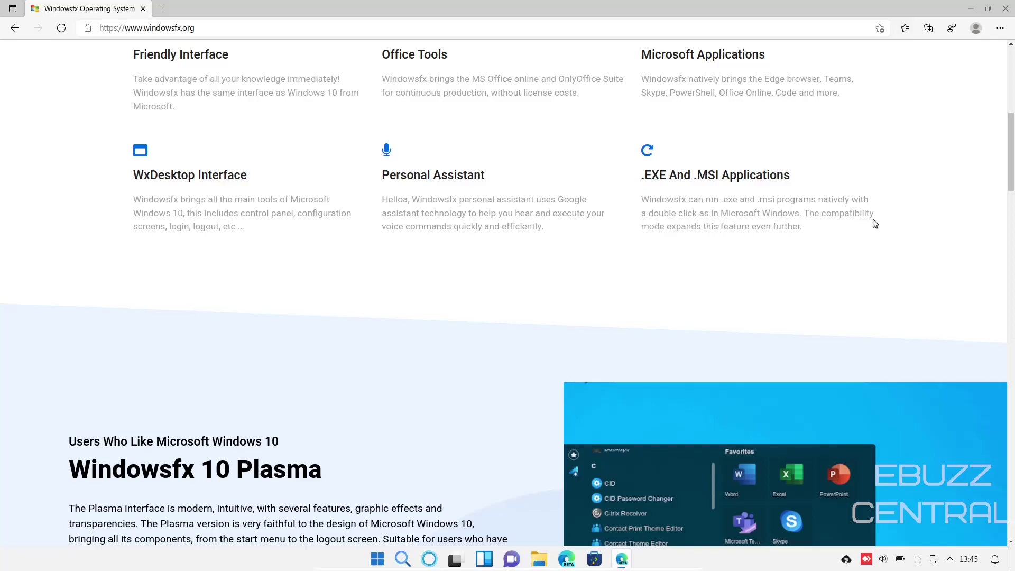
Scroll windowsfx.org to the Free versus $20 Professional 'What is the difference?' table.
drag(1012, 161, 1012, 297)
scroll(1011, 287, up, 3)
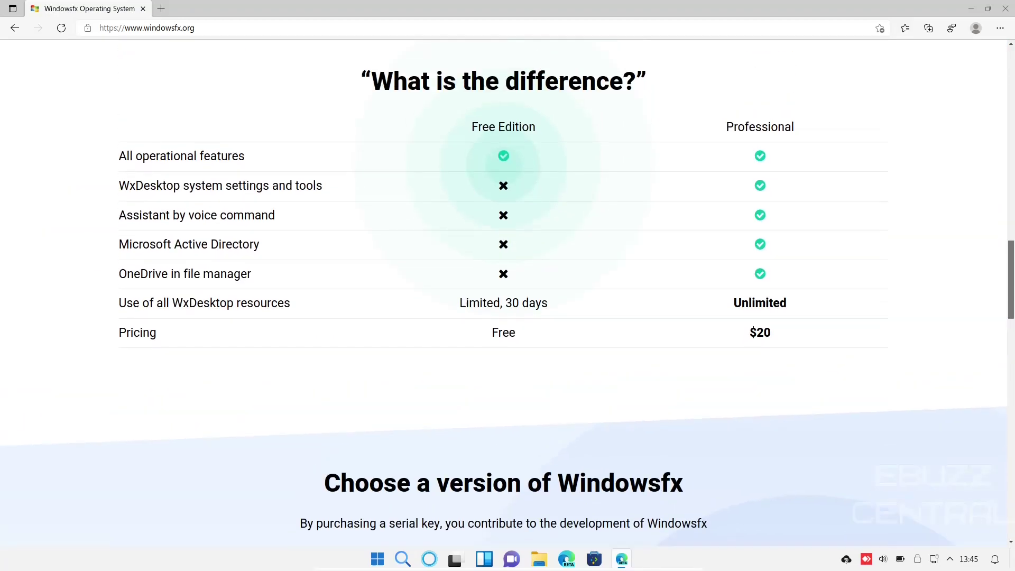
scroll(813, 208, down, 1)
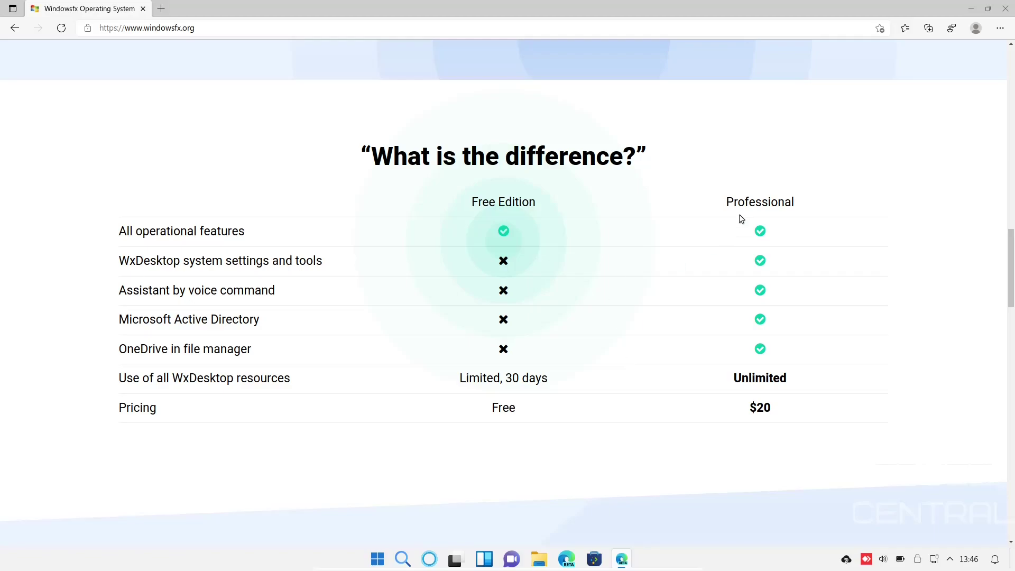
Close the Microsoft Edge window, returning to the Windowsfx desktop with its Install System icon.
click(1005, 9)
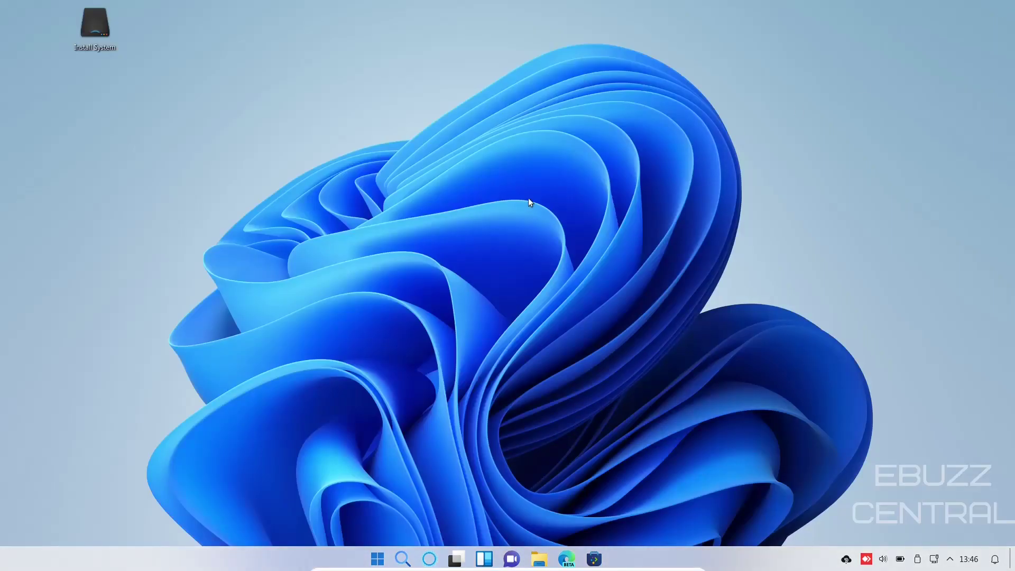